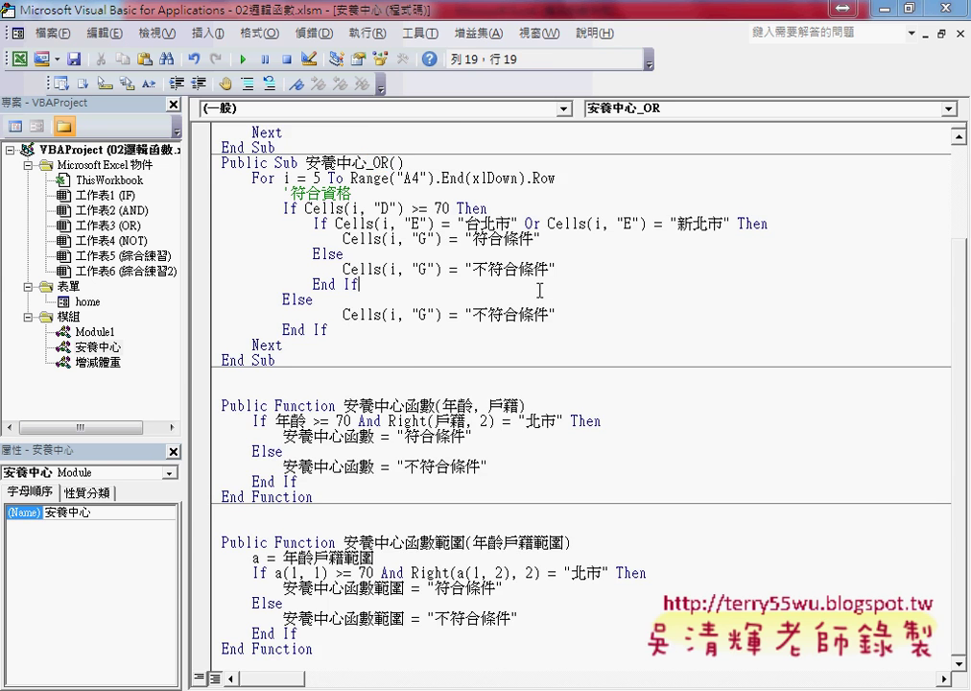
Step: Open the 安養中心 module and walk through its subs, highlighting the 北市 test and the nested 台北市/新北市 If block
{"action": "scroll", "coordinate": [545, 288], "scroll_direction": "up", "scroll_amount": 3}
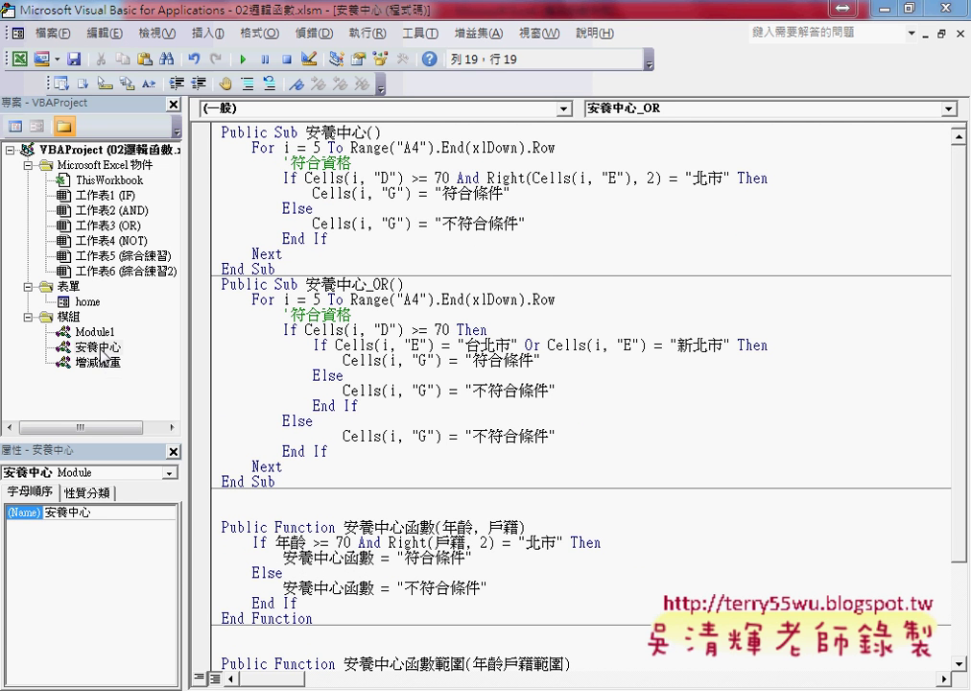
{"action": "left_click", "coordinate": [104, 347]}
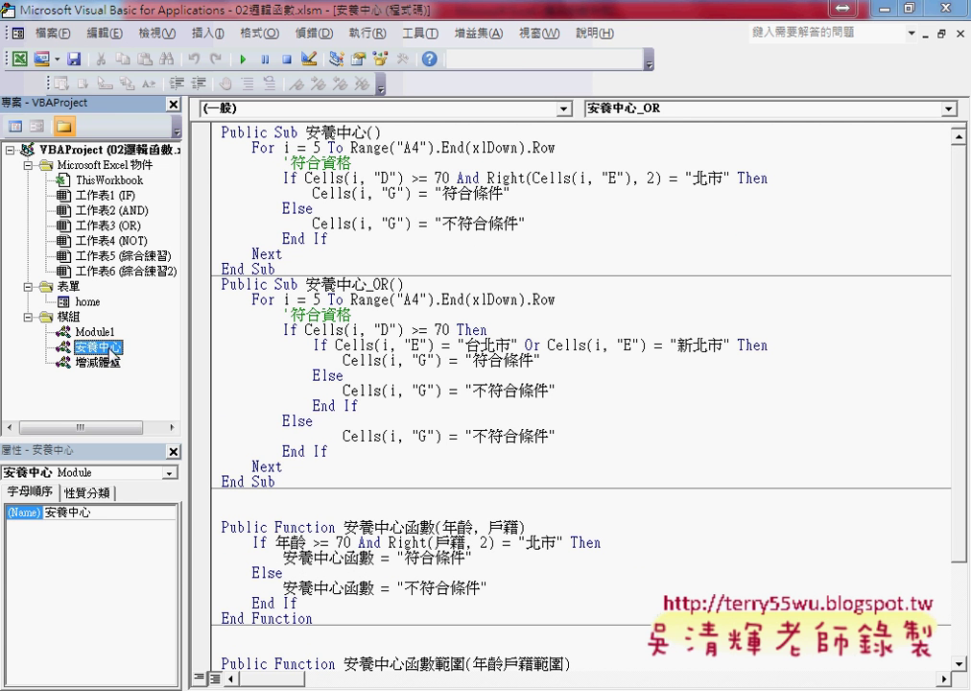
{"action": "left_click", "coordinate": [38, 513]}
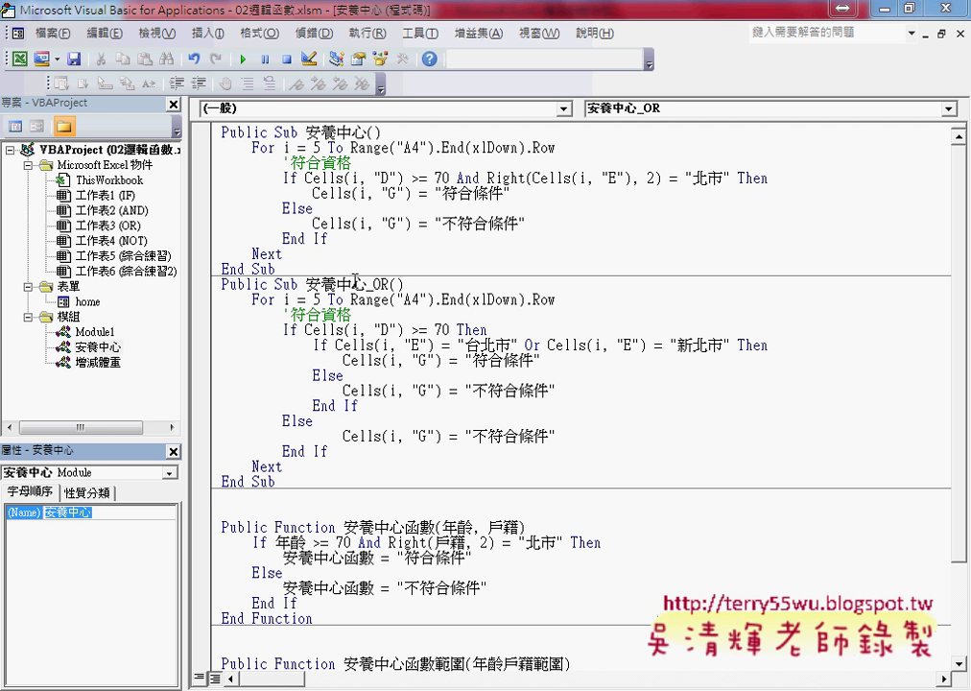
{"action": "mouse_move", "coordinate": [231, 235]}
{"action": "left_mouse_down"}
{"action": "mouse_move", "coordinate": [277, 270]}
{"action": "mouse_move", "coordinate": [169, 100]}
{"action": "left_mouse_up"}
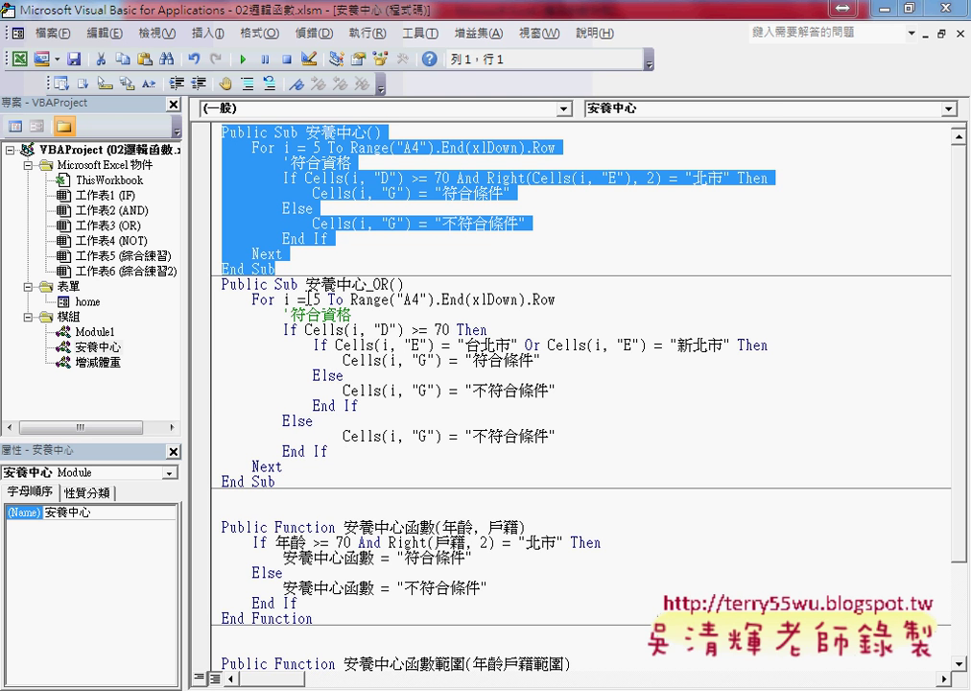
{"action": "left_click_drag", "start_coordinate": [483, 178], "coordinate": [731, 179]}
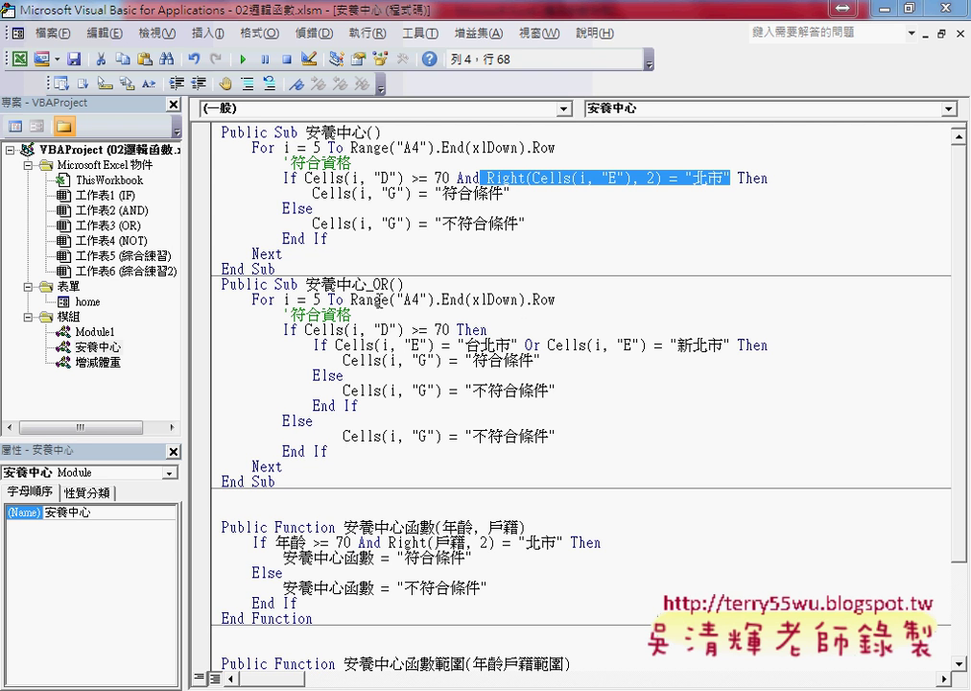
{"action": "left_click_drag", "start_coordinate": [372, 284], "coordinate": [389, 284]}
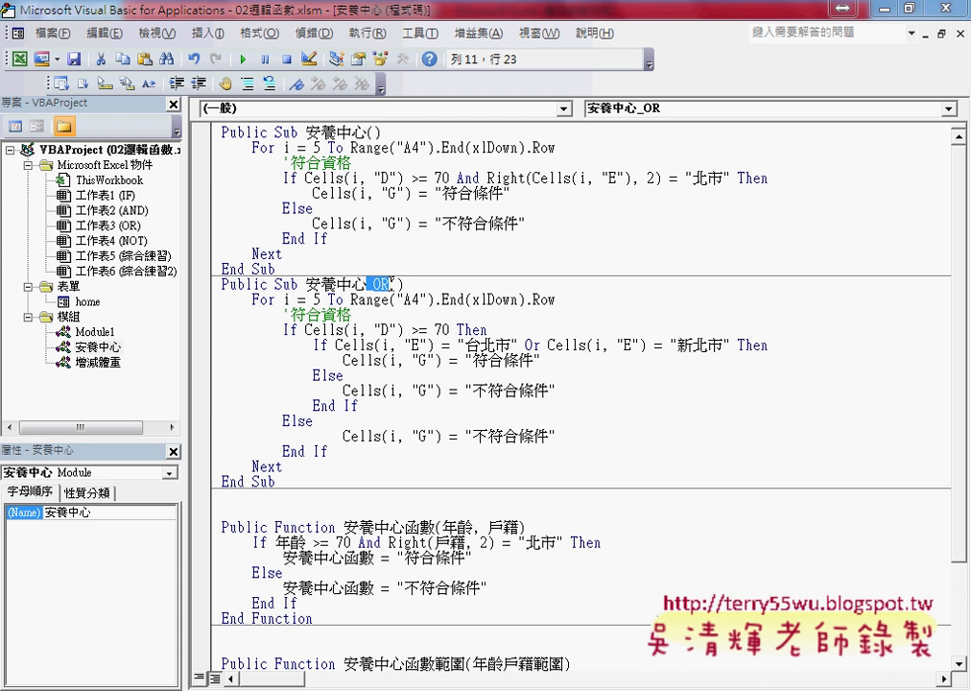
{"action": "left_click_drag", "start_coordinate": [313, 344], "coordinate": [389, 404]}
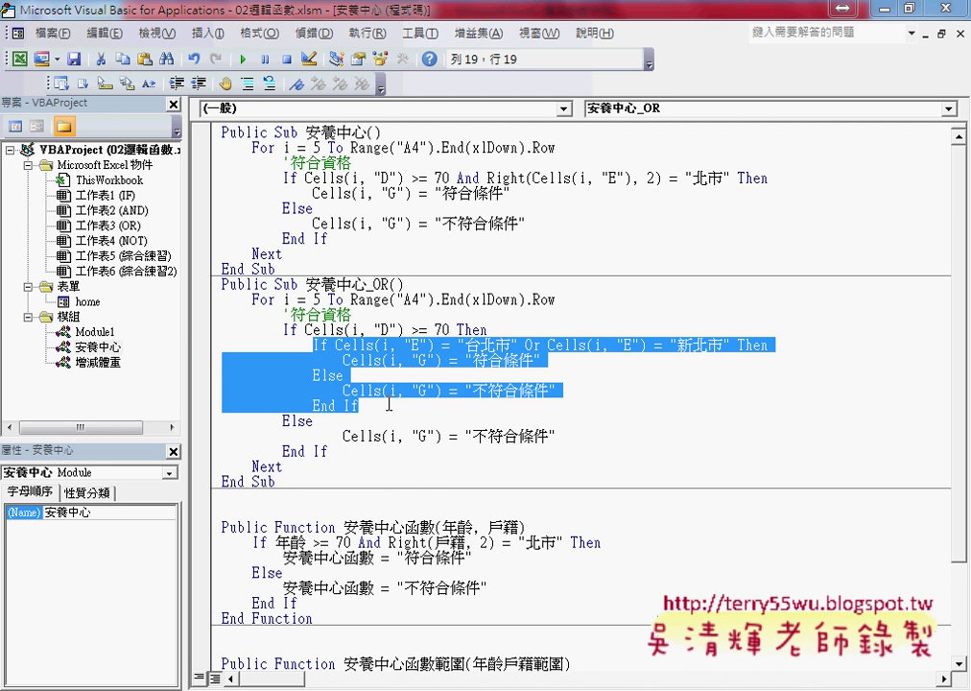
Step: Review 安養中心函數 and the range version, highlighting 年齡, 戶籍, 年齡戶籍範圍, a(1, 1) and a(1, 2)
{"action": "scroll", "coordinate": [346, 408], "scroll_direction": "down", "scroll_amount": 2}
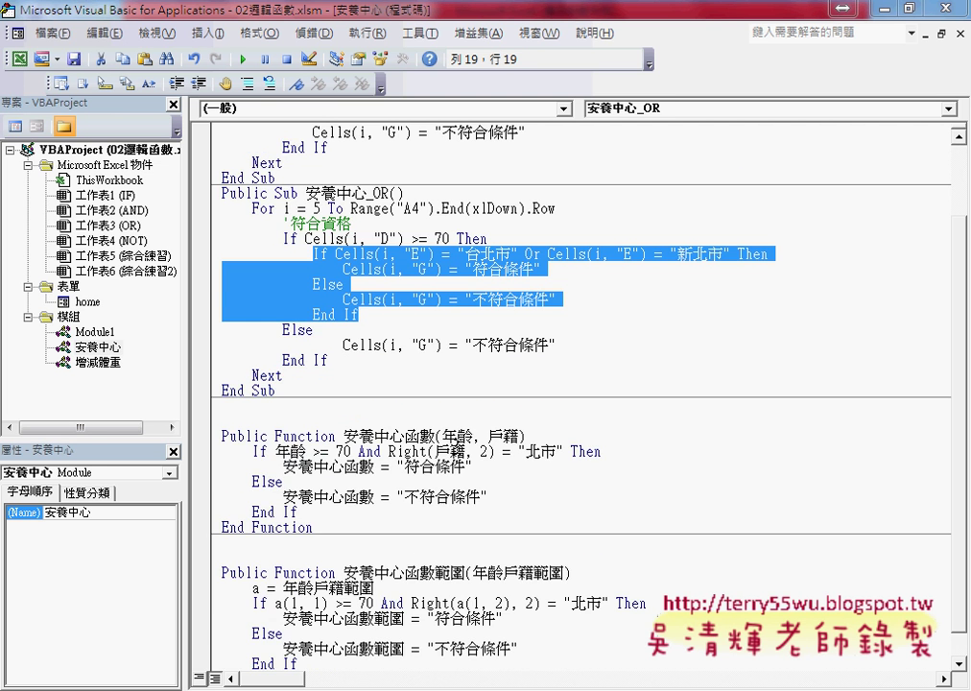
{"action": "left_click", "coordinate": [352, 436]}
{"action": "left_click_drag", "start_coordinate": [442, 437], "coordinate": [520, 436]}
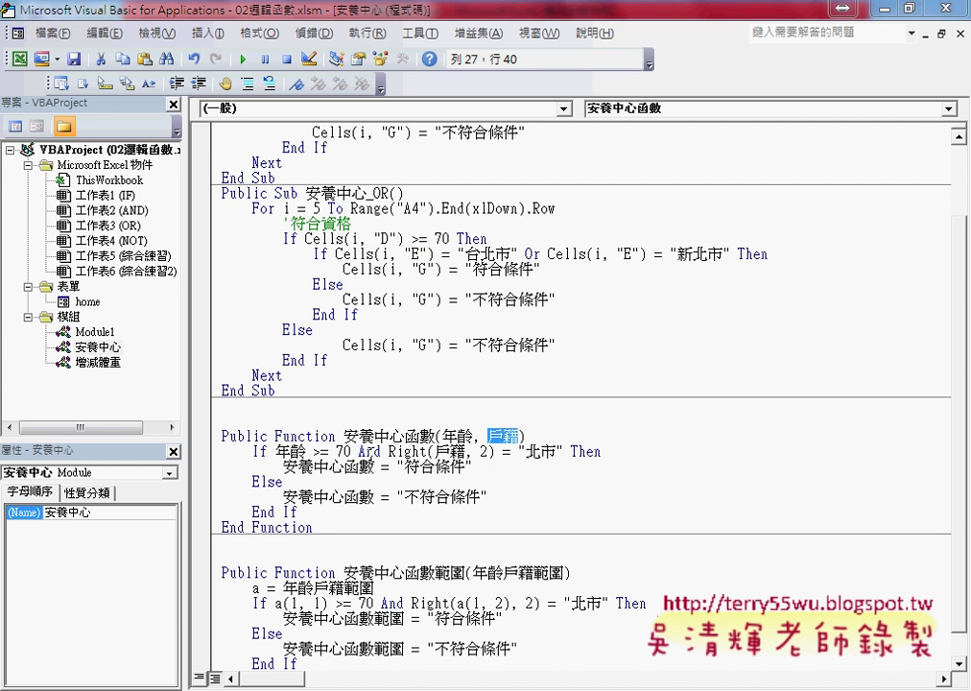
{"action": "left_click_drag", "start_coordinate": [389, 451], "coordinate": [563, 450]}
{"action": "scroll", "coordinate": [561, 453], "scroll_direction": "down", "scroll_amount": 1}
{"action": "left_click_drag", "start_coordinate": [472, 542], "coordinate": [564, 542]}
{"action": "double_click", "coordinate": [255, 558]}
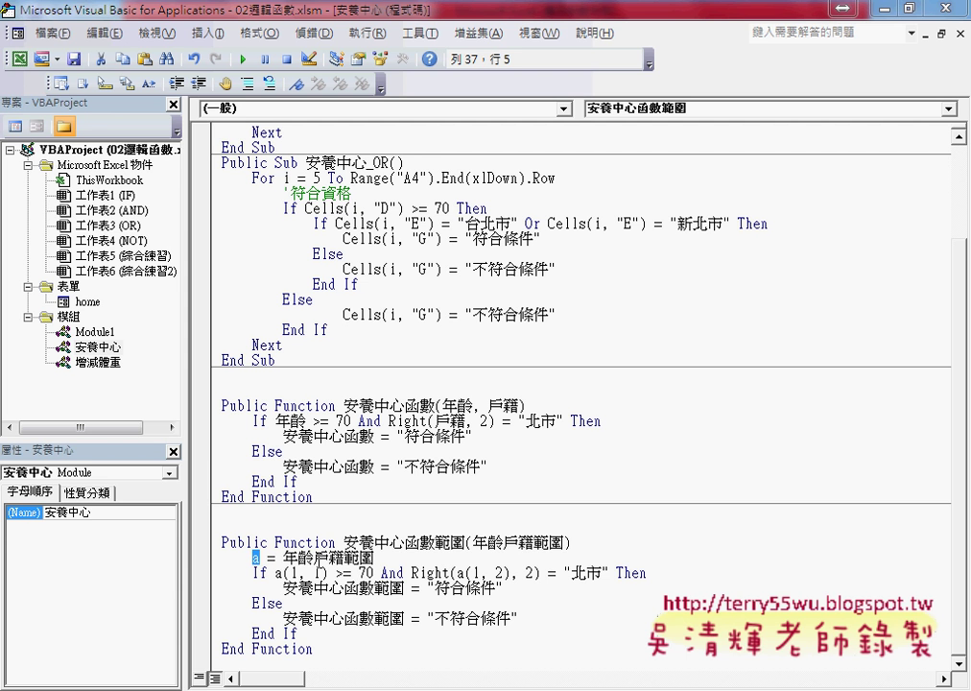
{"action": "left_click_drag", "start_coordinate": [275, 572], "coordinate": [330, 573]}
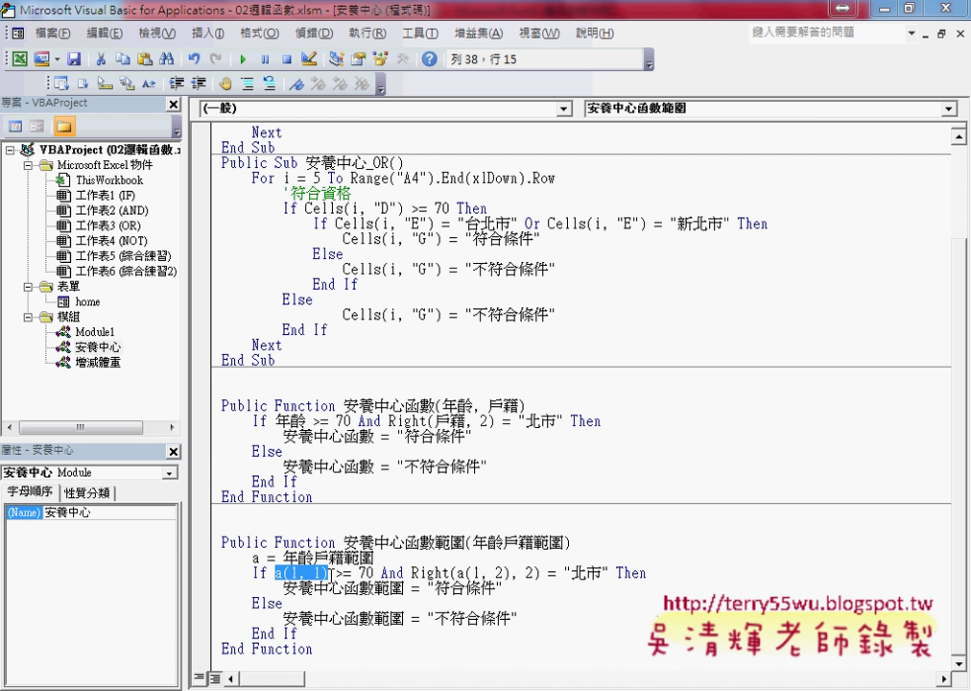
{"action": "left_click_drag", "start_coordinate": [457, 573], "coordinate": [510, 573]}
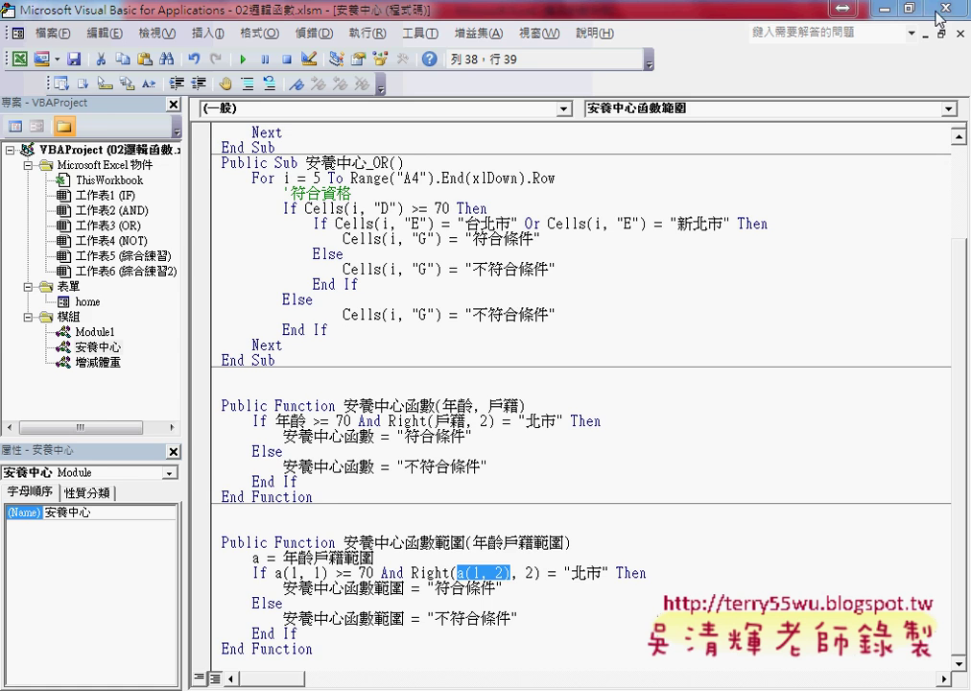
Step: Back in Excel, clear column G and rerun the 安養中心 macro to refill G5:G33, then select rows 34–37
{"action": "key", "text": "alt+F11"}
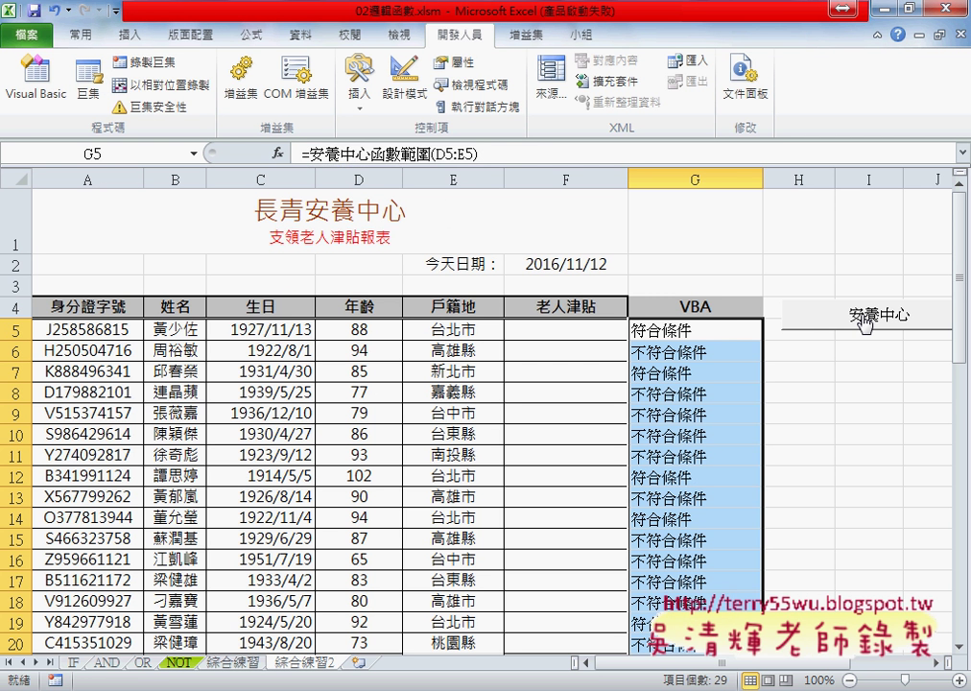
{"action": "left_click", "coordinate": [865, 320]}
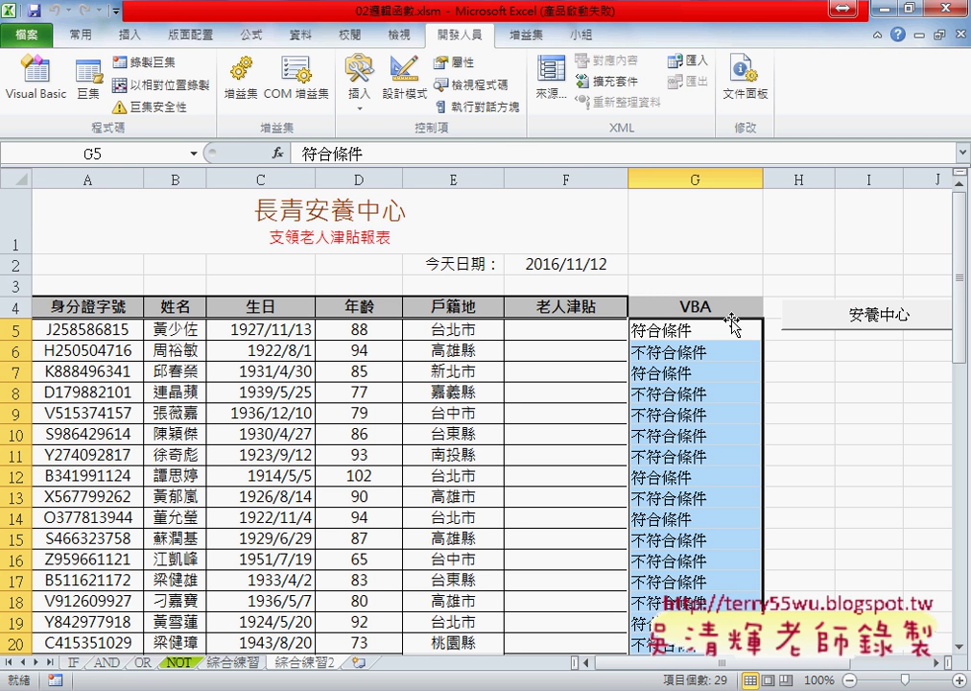
{"action": "key", "text": "Delete"}
{"action": "left_click", "coordinate": [820, 321]}
{"action": "scroll", "coordinate": [754, 360], "scroll_direction": "down", "scroll_amount": 7}
{"action": "scroll", "coordinate": [756, 361], "scroll_direction": "down", "scroll_amount": 1}
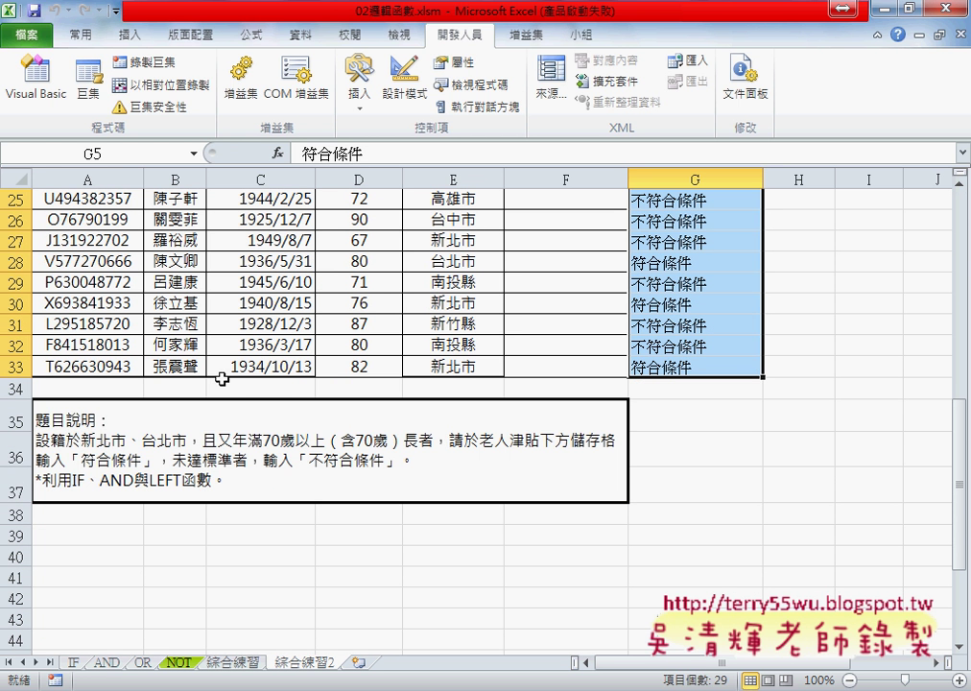
{"action": "left_click_drag", "start_coordinate": [16, 389], "coordinate": [14, 491]}
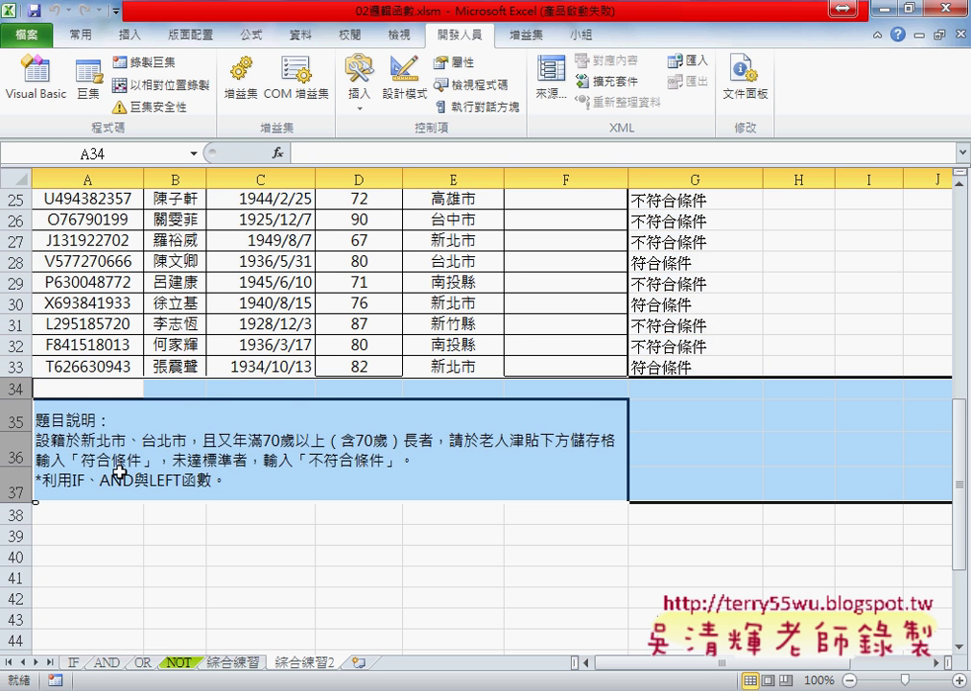
Step: Switch to Chrome and scroll 程式碼.docx down to the 安養中心函數範圍 code and the 安養中心系統 UserForm screenshot
{"action": "key", "text": "alt+Tab"}
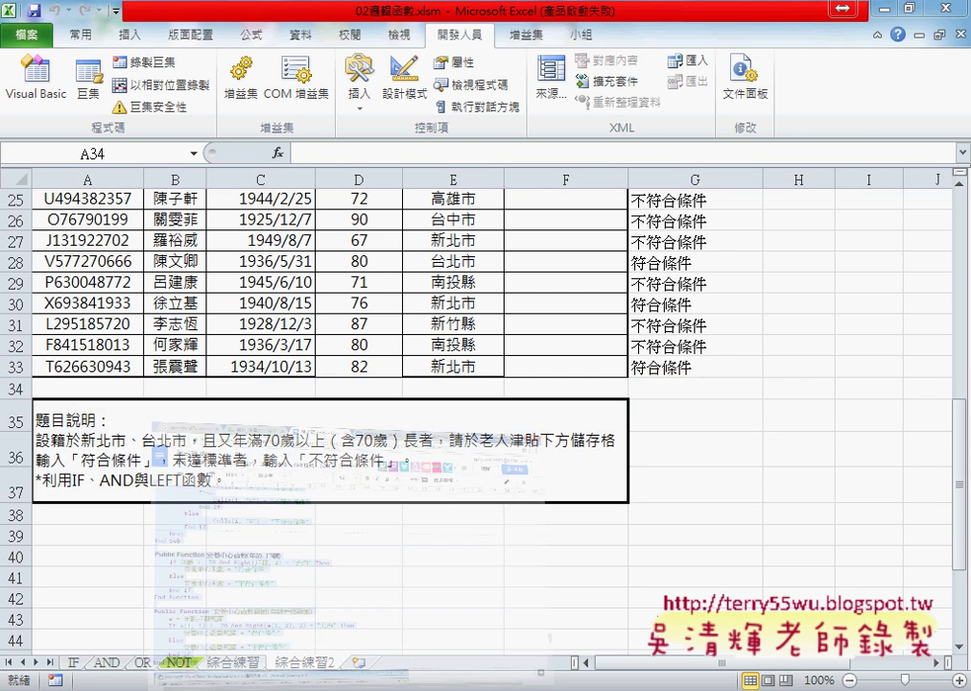
{"action": "scroll", "coordinate": [303, 602], "scroll_direction": "down", "scroll_amount": 2}
{"action": "scroll", "coordinate": [303, 605], "scroll_direction": "down", "scroll_amount": 2}
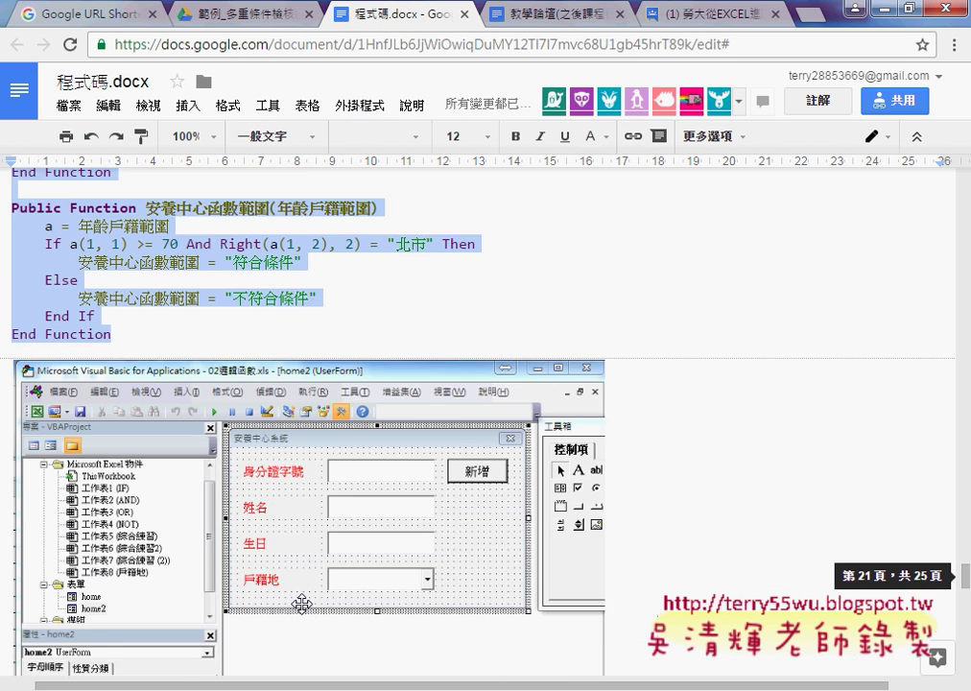
{"action": "scroll", "coordinate": [303, 605], "scroll_direction": "down", "scroll_amount": 2}
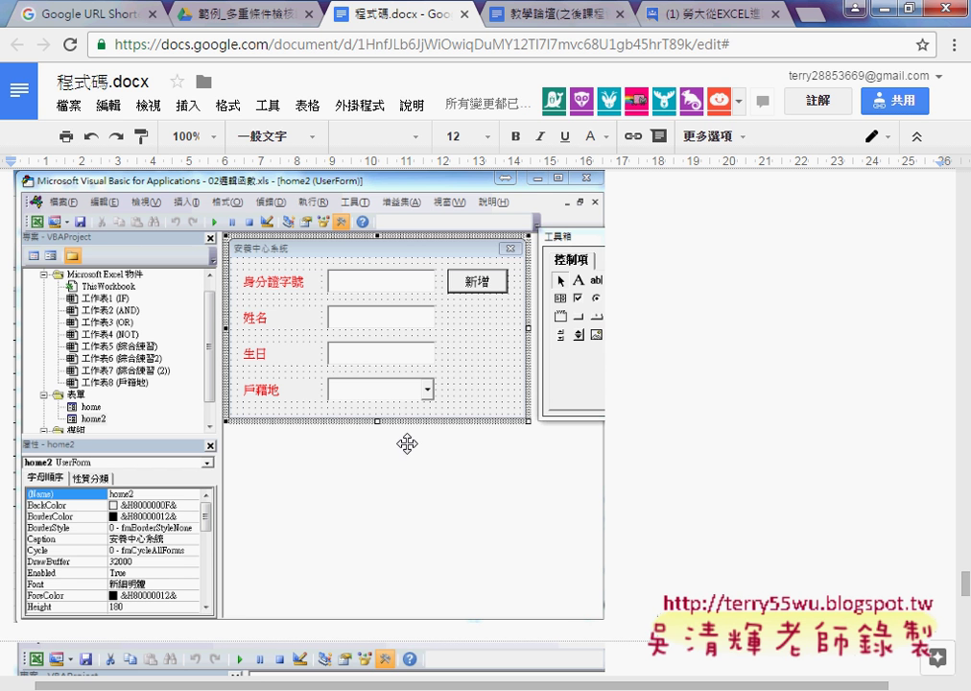
{"action": "scroll", "coordinate": [576, 446], "scroll_direction": "down", "scroll_amount": 3}
{"action": "scroll", "coordinate": [641, 452], "scroll_direction": "down", "scroll_amount": 4}
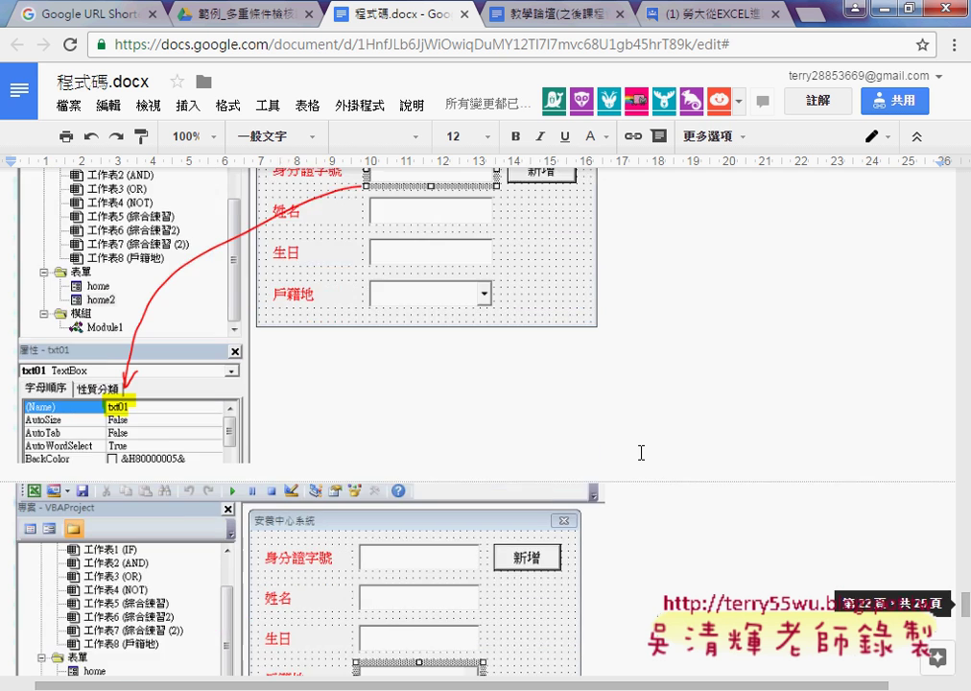
{"action": "scroll", "coordinate": [641, 452], "scroll_direction": "down", "scroll_amount": 3}
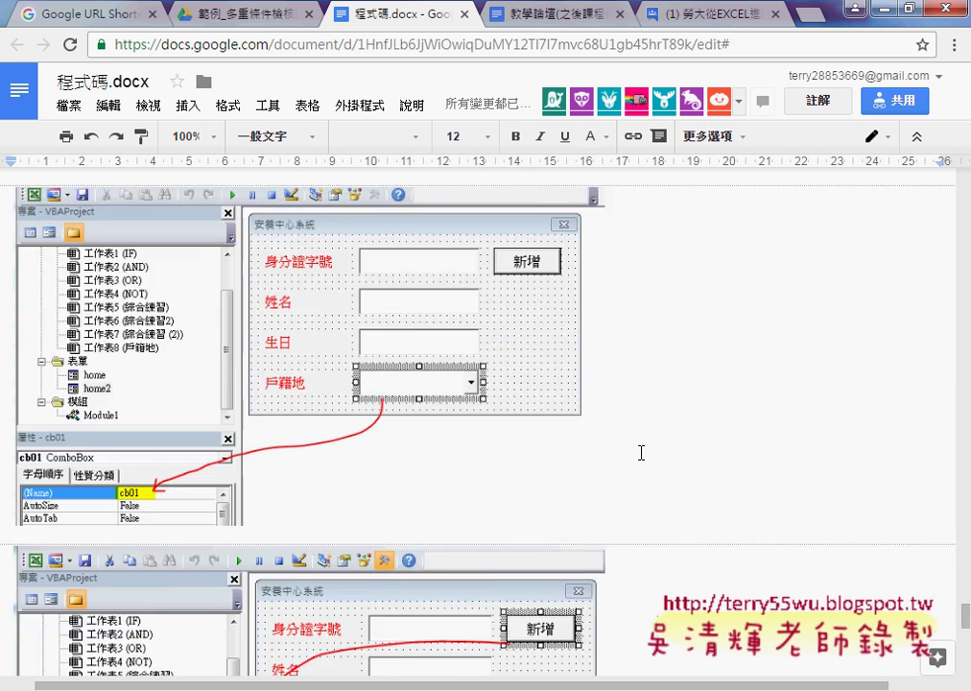
{"action": "scroll", "coordinate": [641, 451], "scroll_direction": "down", "scroll_amount": 3}
{"action": "scroll", "coordinate": [641, 452], "scroll_direction": "down", "scroll_amount": 3}
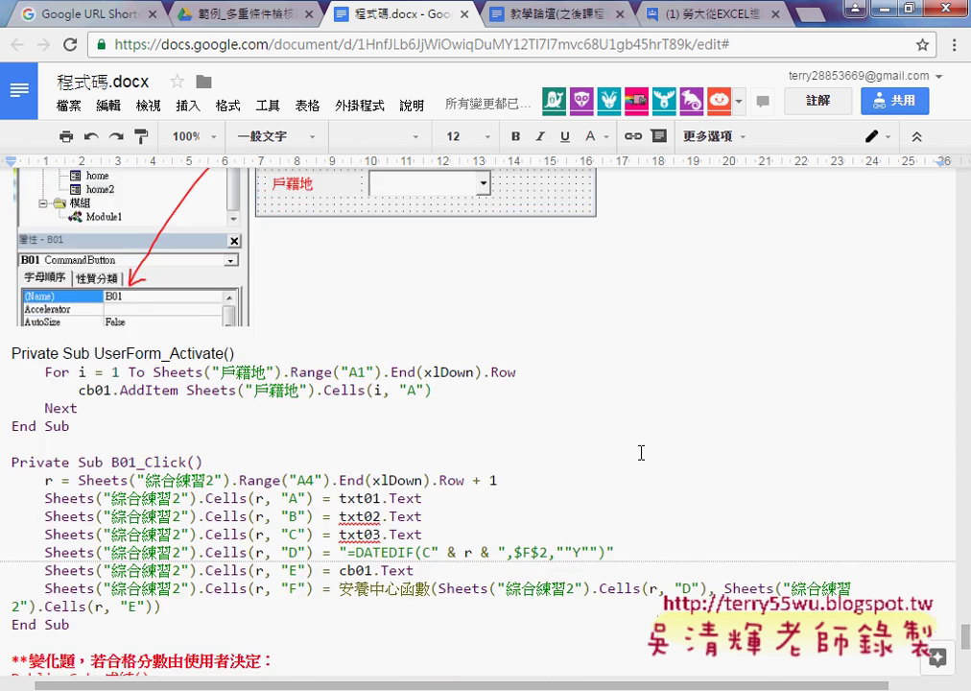
{"action": "scroll", "coordinate": [641, 452], "scroll_direction": "down", "scroll_amount": 1}
{"action": "scroll", "coordinate": [641, 452], "scroll_direction": "down", "scroll_amount": 1}
{"action": "scroll", "coordinate": [641, 452], "scroll_direction": "down", "scroll_amount": 1}
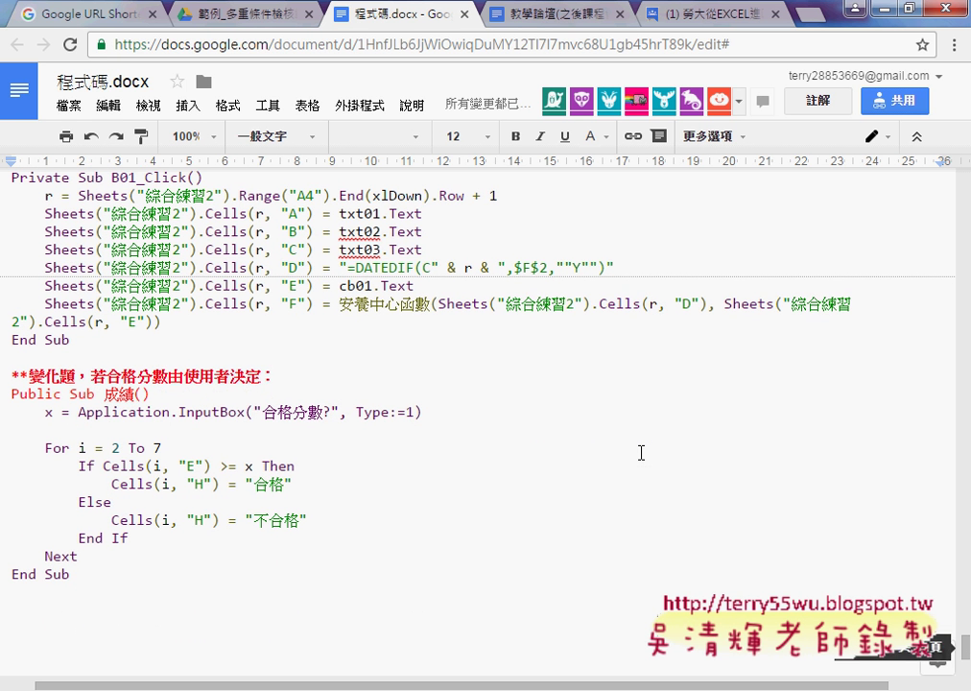